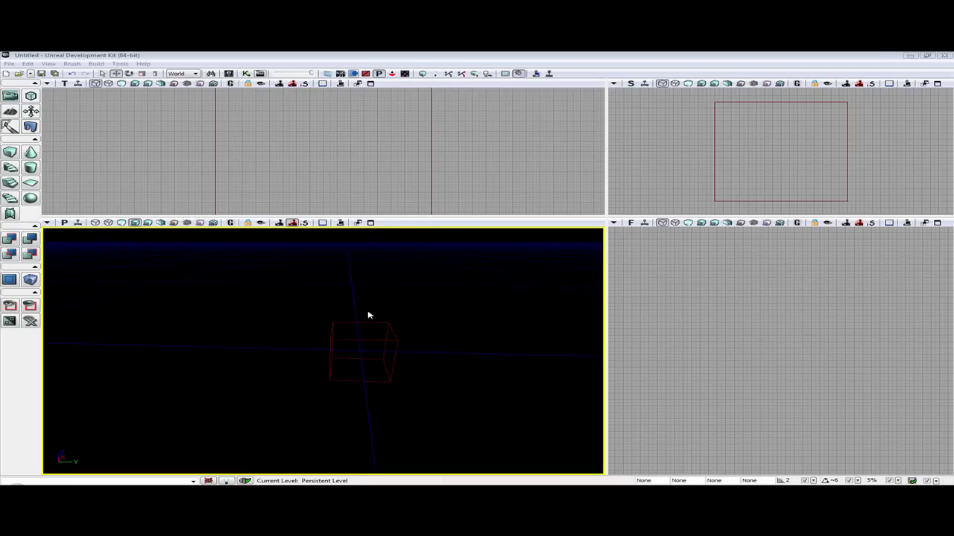
pyautogui.moveTo(378, 322); pyautogui.dragTo(428, 294, button='right')
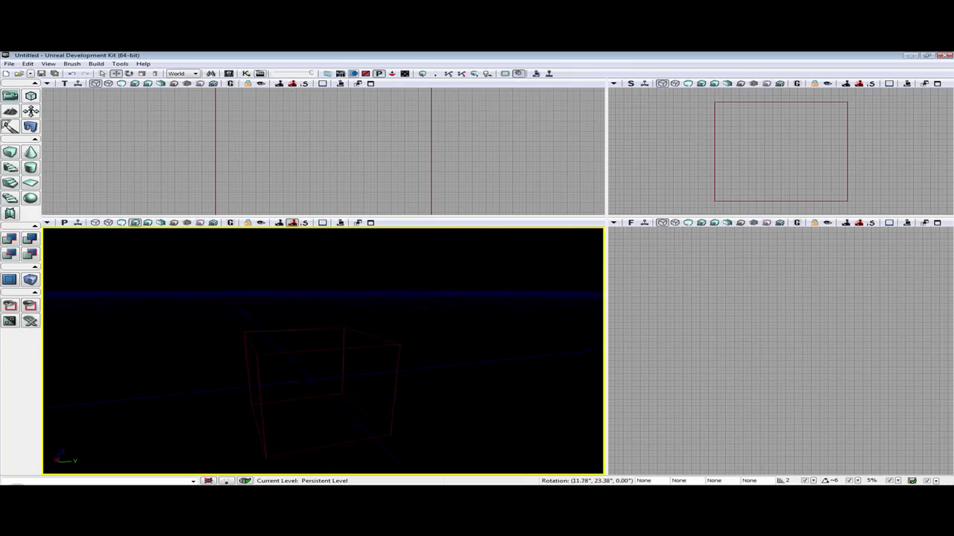
pyautogui.moveTo(358, 354); pyautogui.dragTo(361, 336, button='right')
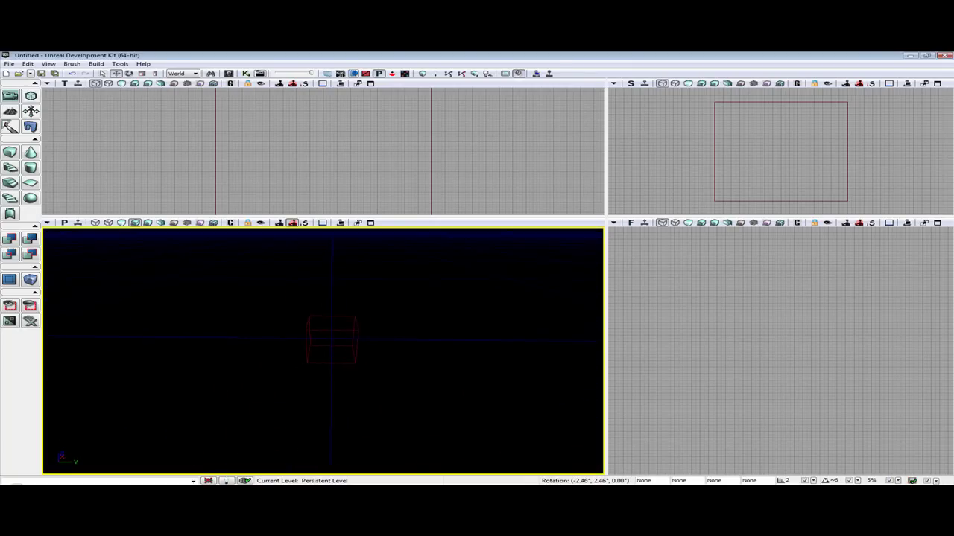
pyautogui.moveTo(378, 328); pyautogui.dragTo(377, 328, button='right')
# - Place the S_UN_Sky_SM_SkyDome05 static mesh from the Content Browser into the level through the Front viewport and close the browser
pyautogui.click(47, 64)
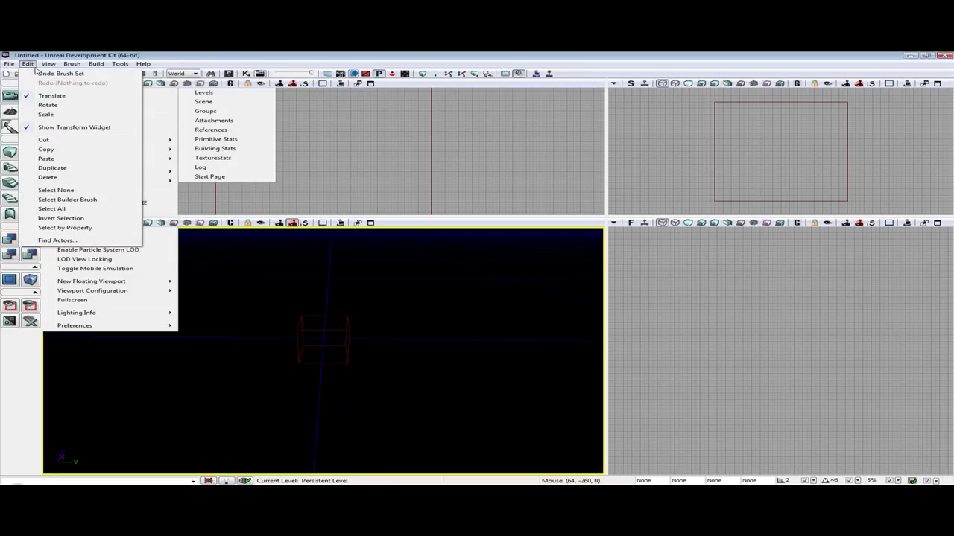
pyautogui.moveTo(61, 76)
pyautogui.click(235, 73)
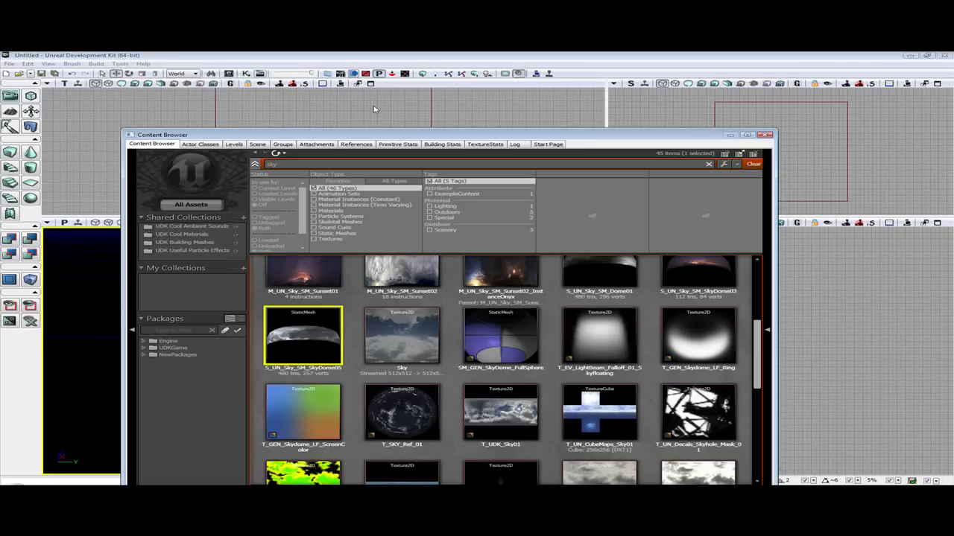
pyautogui.moveTo(342, 135); pyautogui.dragTo(636, 131)
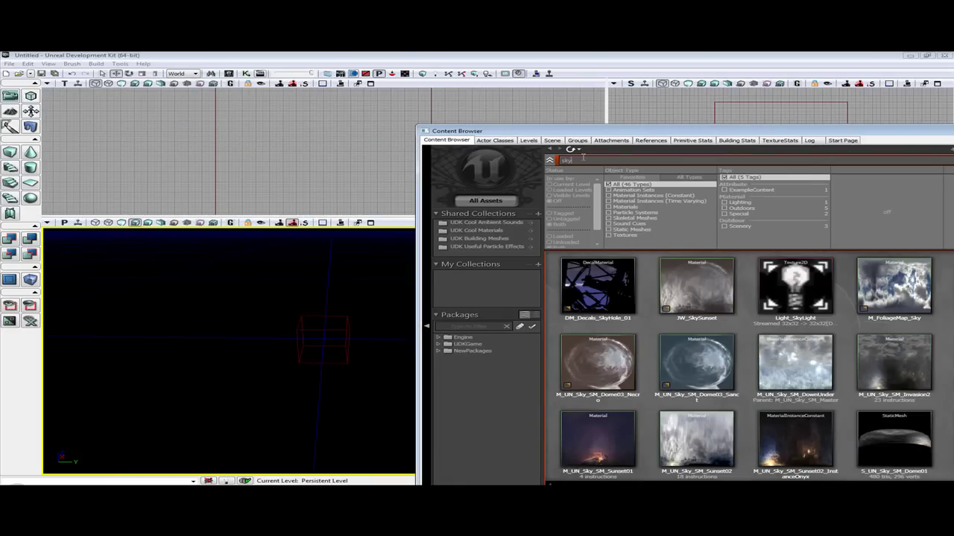
pyautogui.scroll(-3, 654, 404)
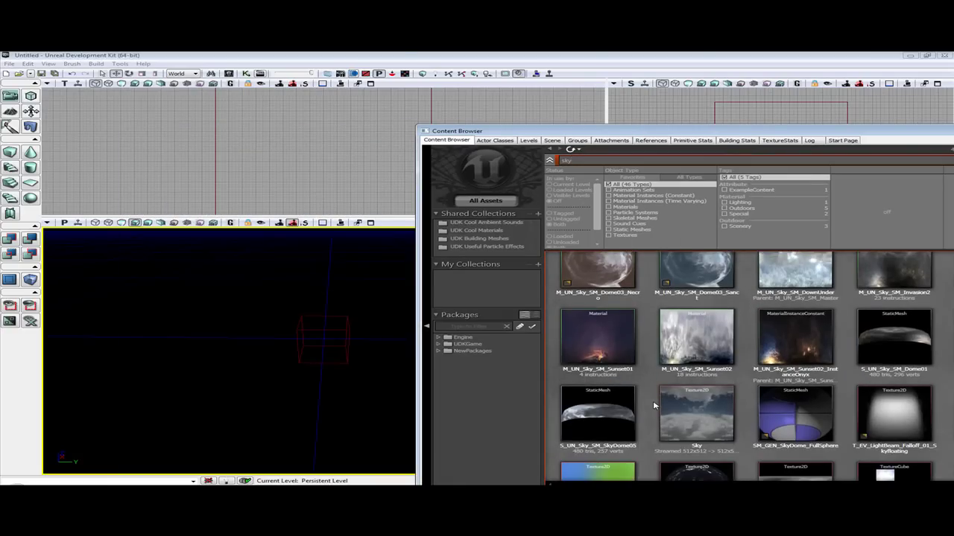
pyautogui.moveTo(792, 131); pyautogui.dragTo(503, 94)
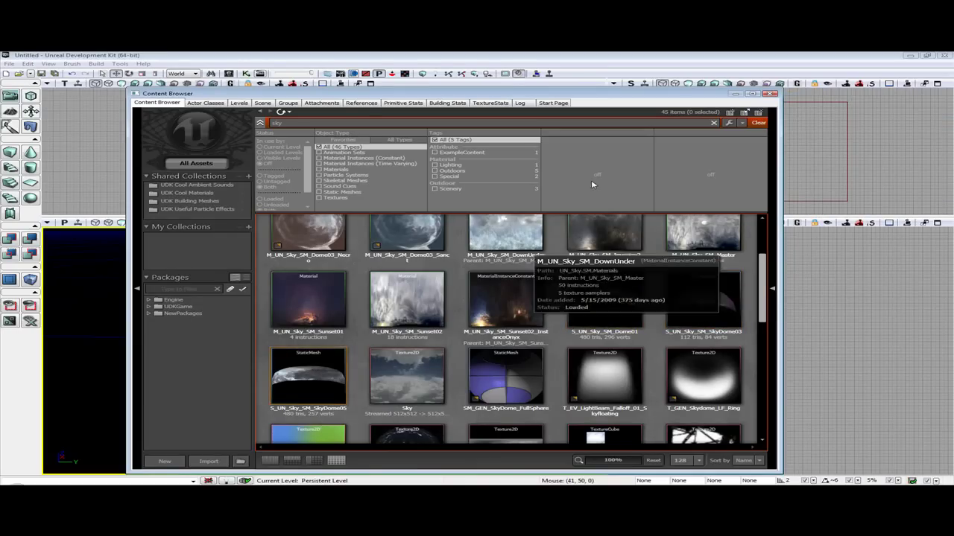
pyautogui.click(308, 376)
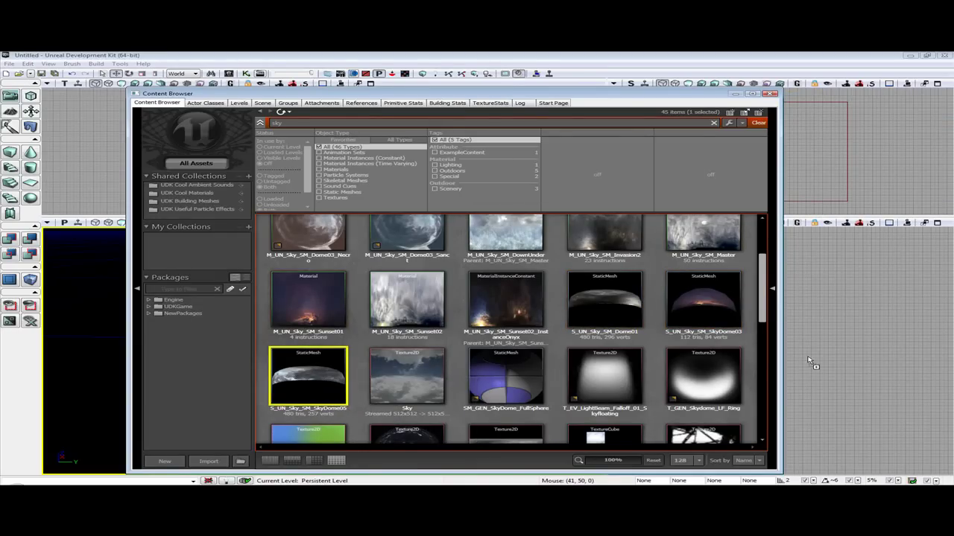
pyautogui.click(808, 358)
pyautogui.click(774, 94)
# - Add a DominantDirectionalLight actor to the level in the upper middle of the Front viewport, keeping the default options
pyautogui.moveTo(340, 392); pyautogui.dragTo(485, 365, button='right')
pyautogui.click(418, 371)
pyautogui.moveTo(418, 371)
pyautogui.mouseDown(button='right')
pyautogui.moveTo(320, 425)
pyautogui.moveTo(367, 423)
pyautogui.mouseUp(button='right')
pyautogui.rightClick(348, 377)
pyautogui.moveTo(404, 444)
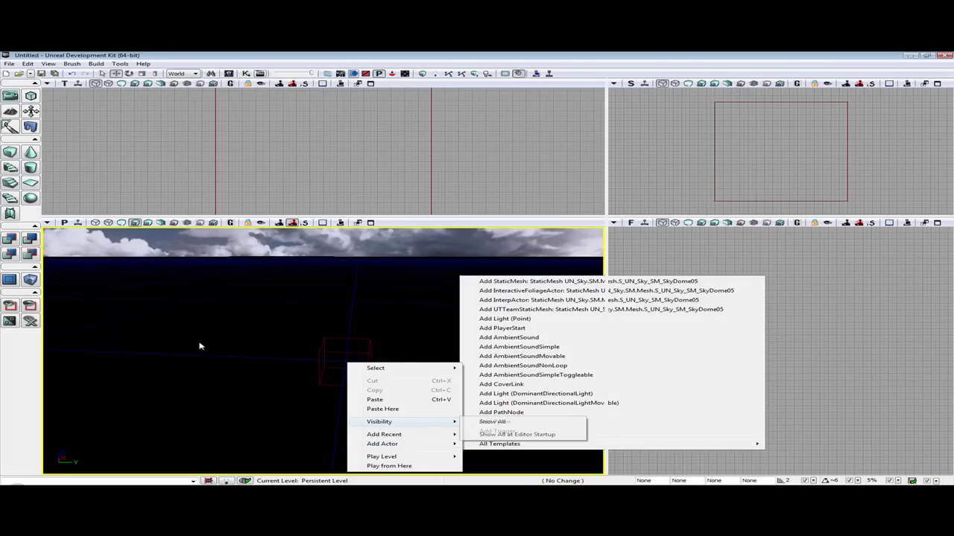
pyautogui.rightClick(176, 365)
pyautogui.rightClick(765, 341)
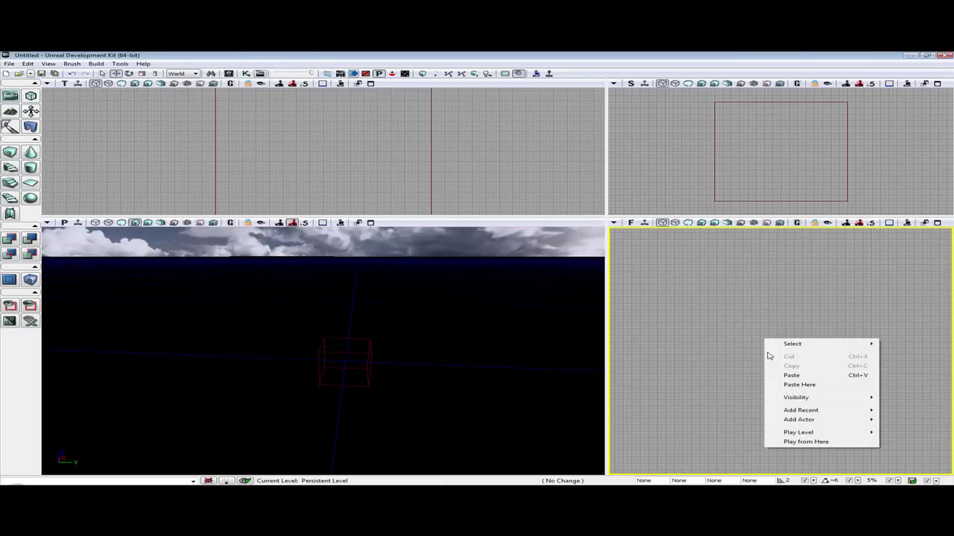
pyautogui.moveTo(819, 423)
pyautogui.moveTo(543, 420)
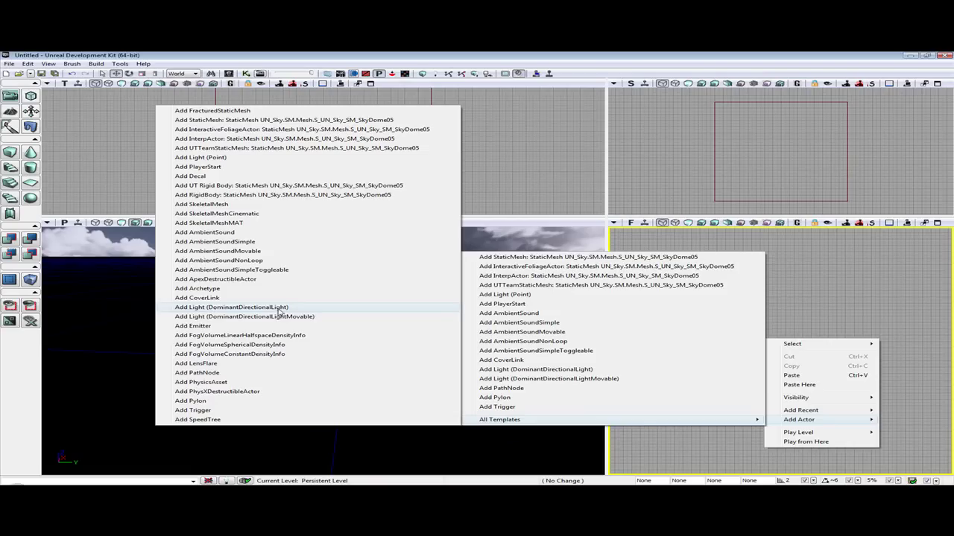
pyautogui.click(280, 312)
pyautogui.click(712, 303)
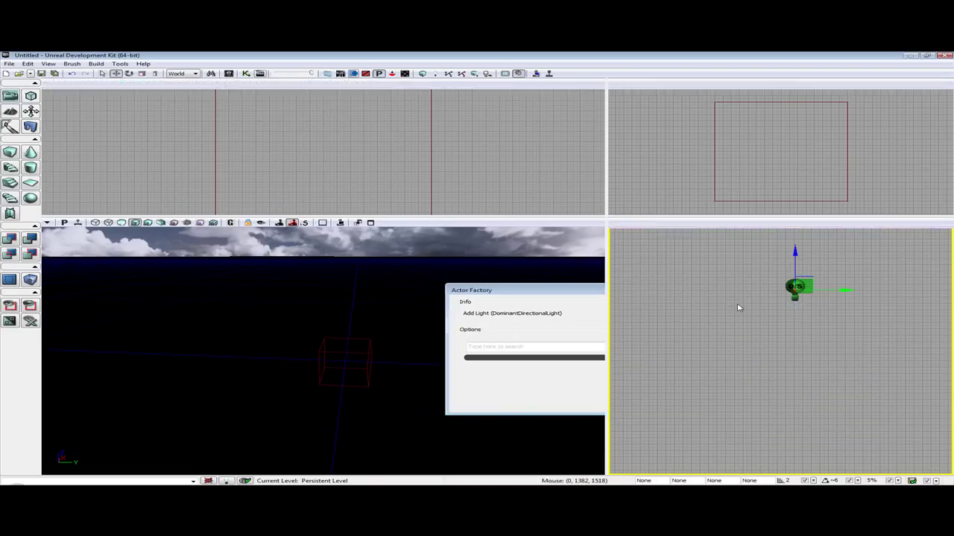
# - Open the Content Browser and search the assets for "tree"
pyautogui.moveTo(332, 413); pyautogui.dragTo(373, 415, button='right')
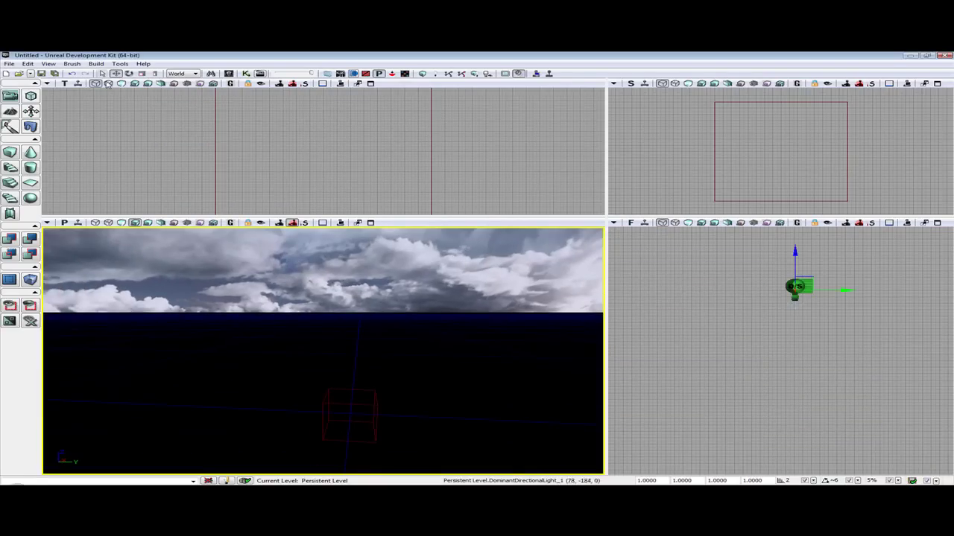
pyautogui.moveTo(333, 359); pyautogui.dragTo(328, 355, button='right')
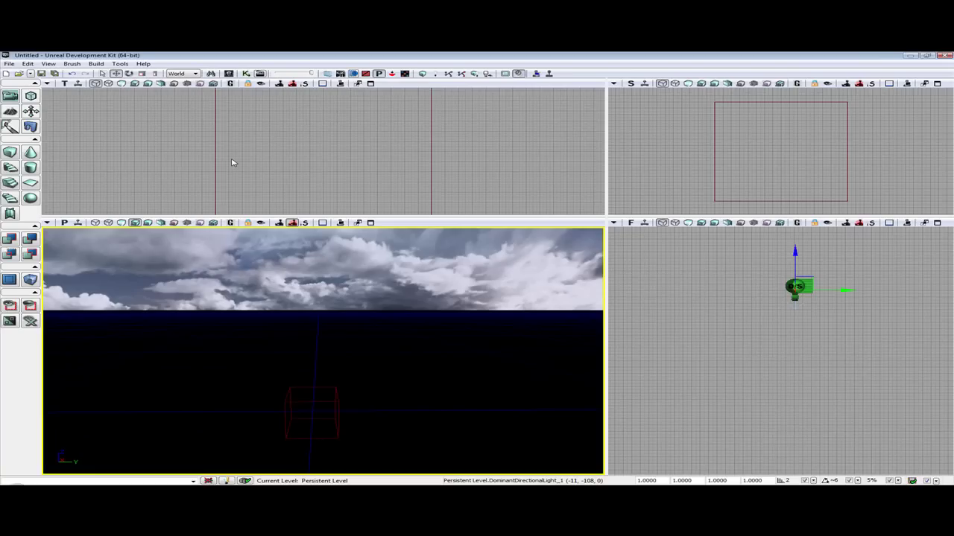
pyautogui.moveTo(360, 340)
pyautogui.mouseDown(button='right')
pyautogui.moveTo(360, 276)
pyautogui.moveTo(360, 331)
pyautogui.mouseUp(button='right')
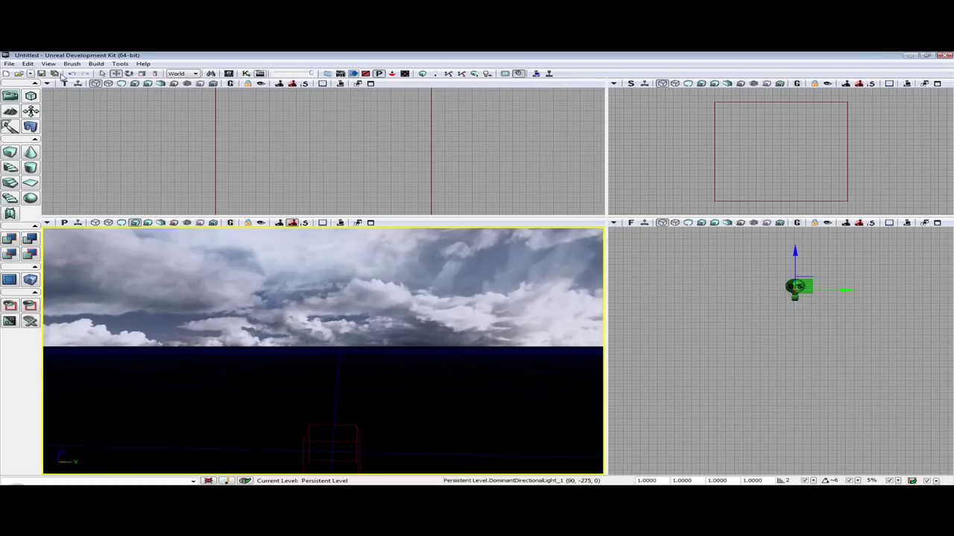
pyautogui.click(49, 64)
pyautogui.moveTo(67, 74)
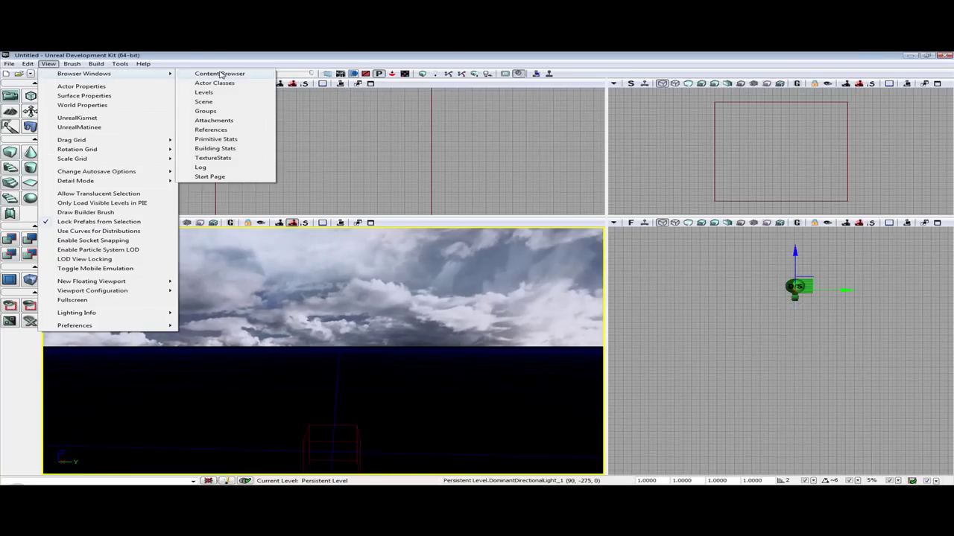
pyautogui.click(221, 74)
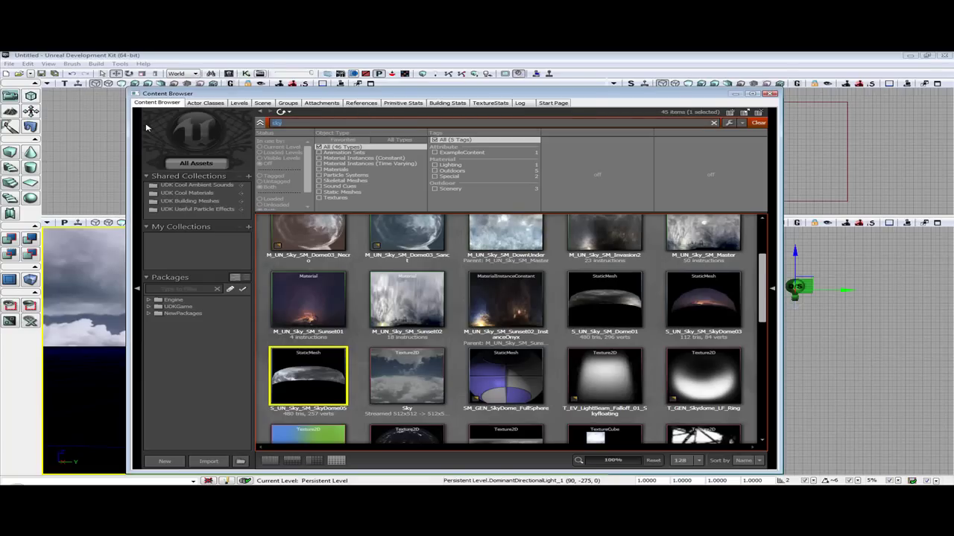
pyautogui.write('tree')
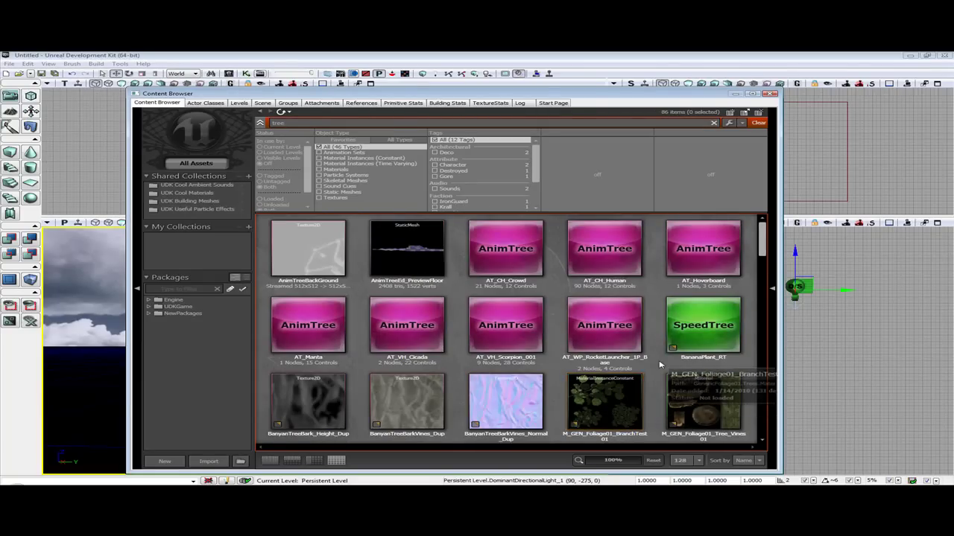
pyautogui.scroll(-10, 660, 364)
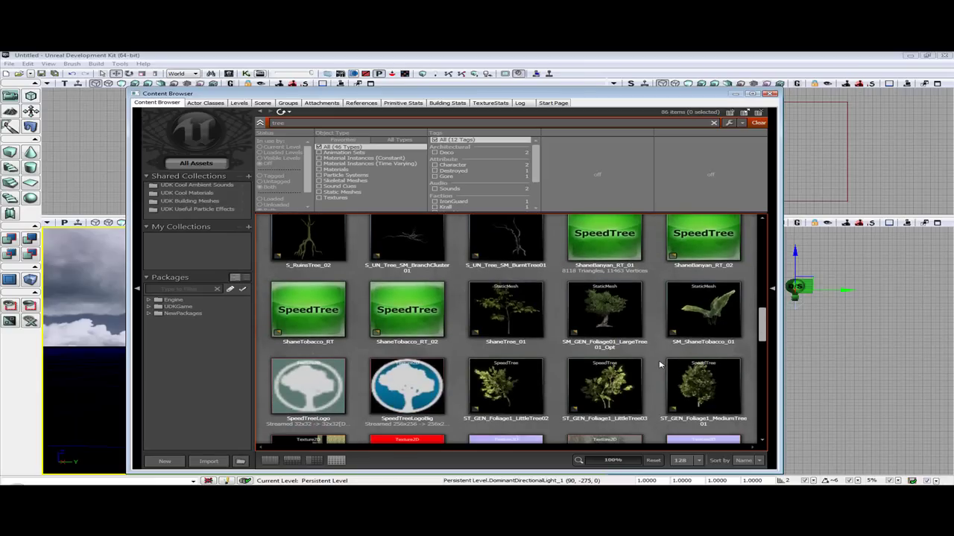
# - Place the SM_GEN_Foliage01_LargeTree01_Opt static mesh near the builder brush in the perspective view
pyautogui.click(622, 244)
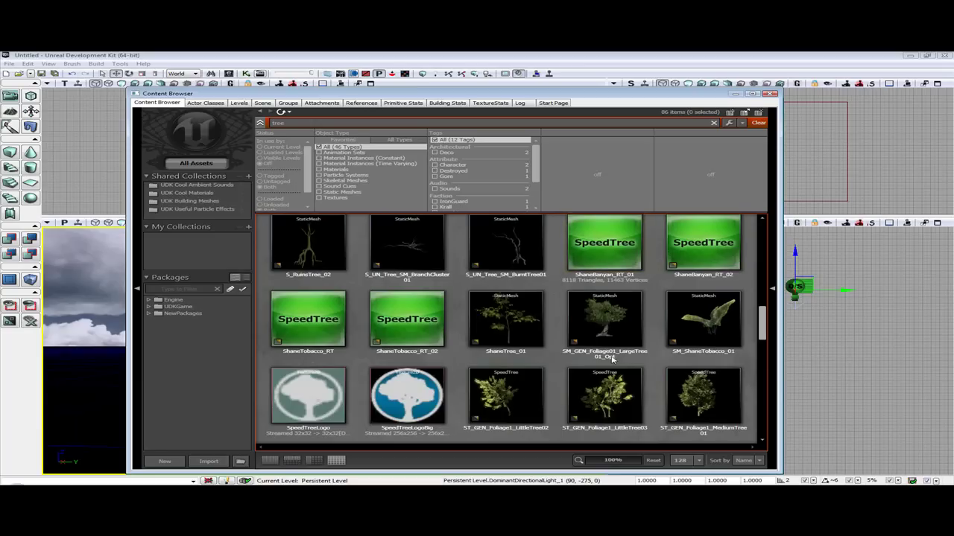
pyautogui.scroll(-4, 612, 359)
pyautogui.scroll(3, 605, 316)
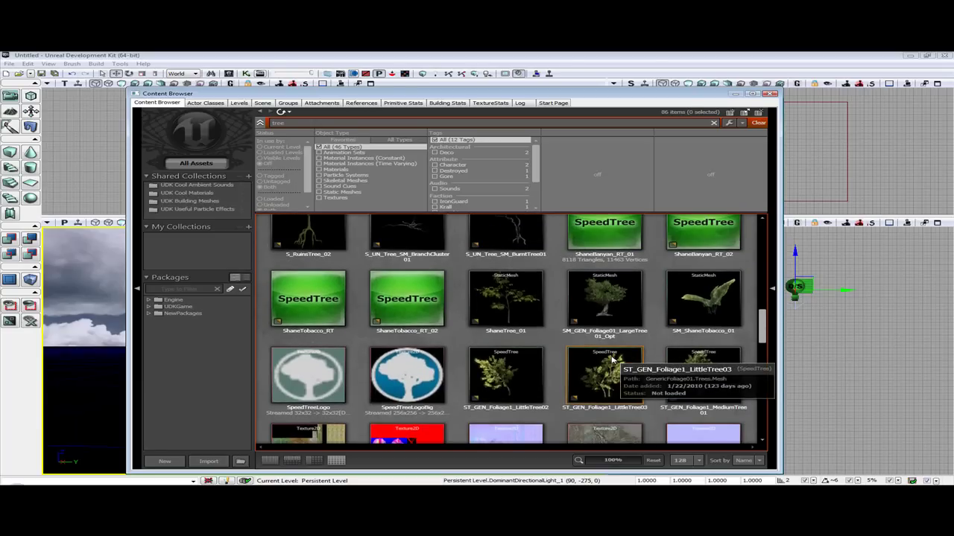
pyautogui.click(603, 311)
pyautogui.scroll(1, 605, 320)
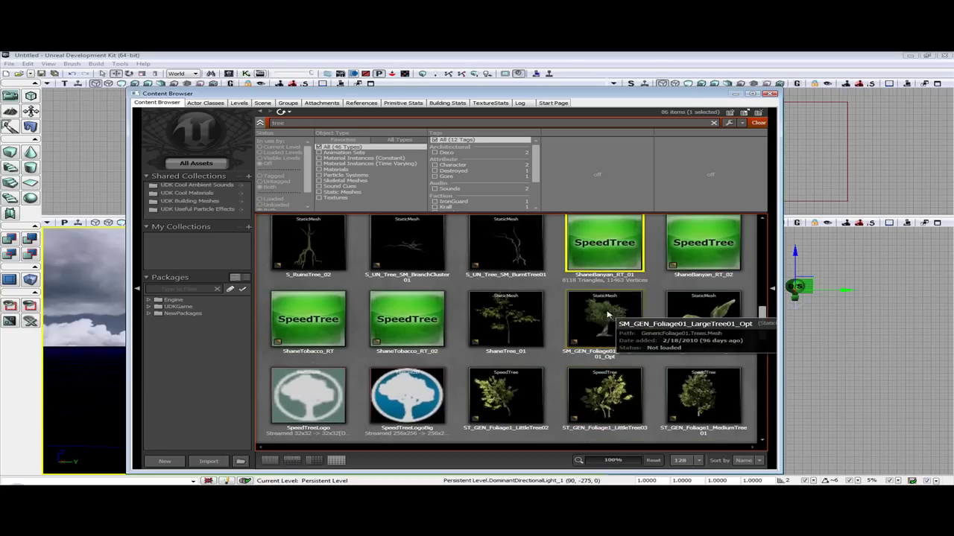
pyautogui.moveTo(466, 96); pyautogui.dragTo(788, 103)
pyautogui.moveTo(890, 318); pyautogui.dragTo(287, 445)
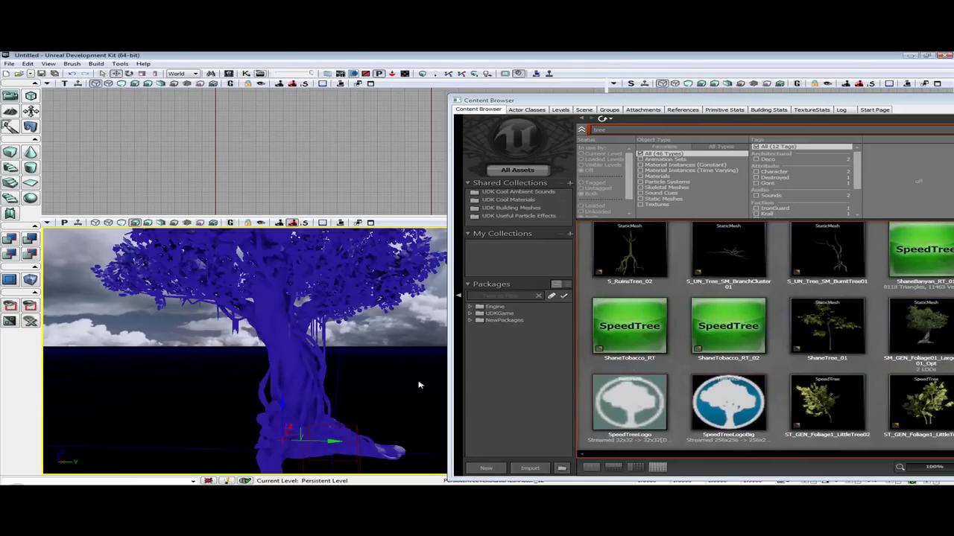
# - Scale the placed tree up uniformly to about 1.96 and close the Content Browser
pyautogui.moveTo(419, 385); pyautogui.dragTo(420, 447, button='right')
pyautogui.moveTo(419, 385); pyautogui.dragTo(419, 418)
pyautogui.moveTo(419, 386); pyautogui.dragTo(419, 365, button='right')
pyautogui.click(419, 385)
pyautogui.moveTo(420, 386); pyautogui.dragTo(384, 424)
pyautogui.moveTo(384, 425); pyautogui.dragTo(406, 466, button='right')
pyautogui.click(241, 193)
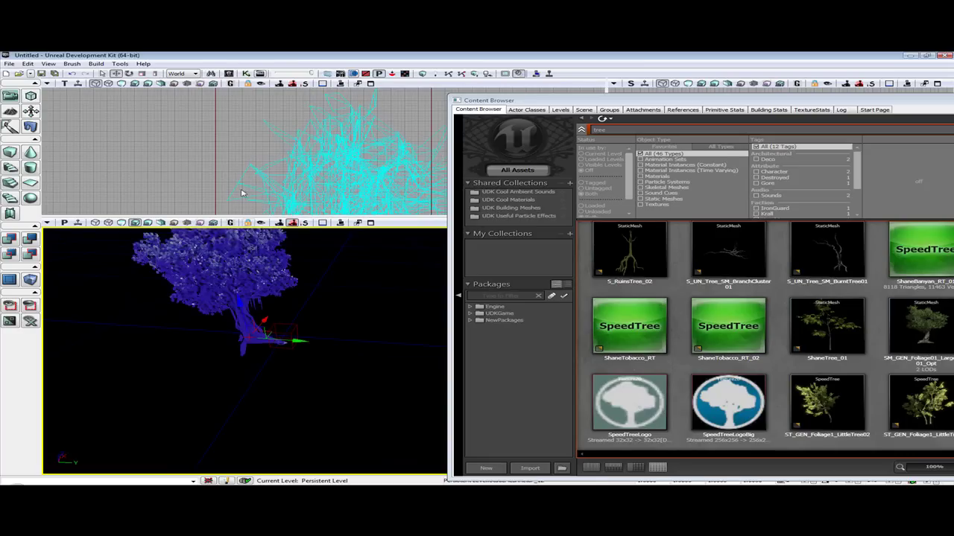
pyautogui.click(152, 74)
pyautogui.moveTo(238, 292); pyautogui.dragTo(260, 268)
pyautogui.click(116, 73)
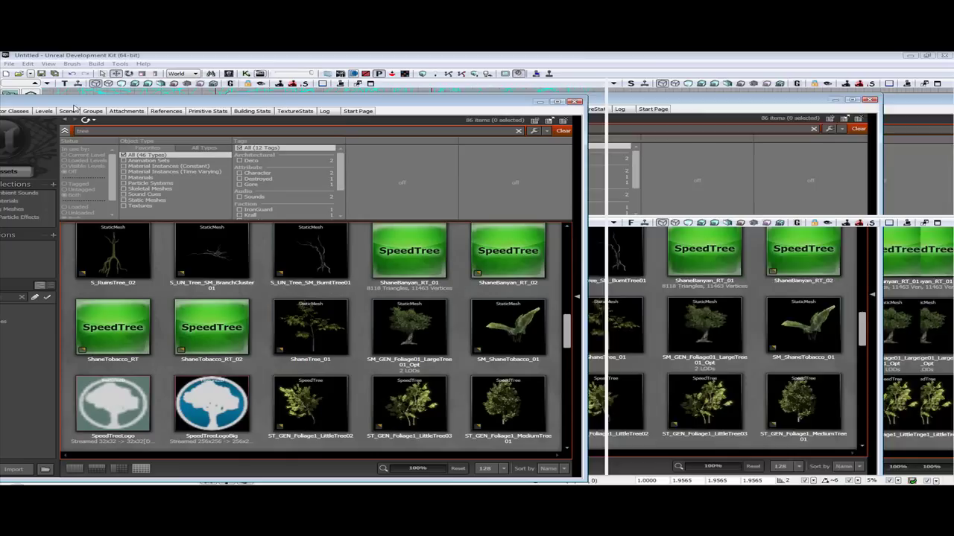
pyautogui.click(577, 102)
# - Duplicate the large tree in the Top viewport until five trees are scattered around the level
pyautogui.moveTo(467, 269); pyautogui.dragTo(526, 279, button='right')
pyautogui.moveTo(526, 278); pyautogui.dragTo(464, 334)
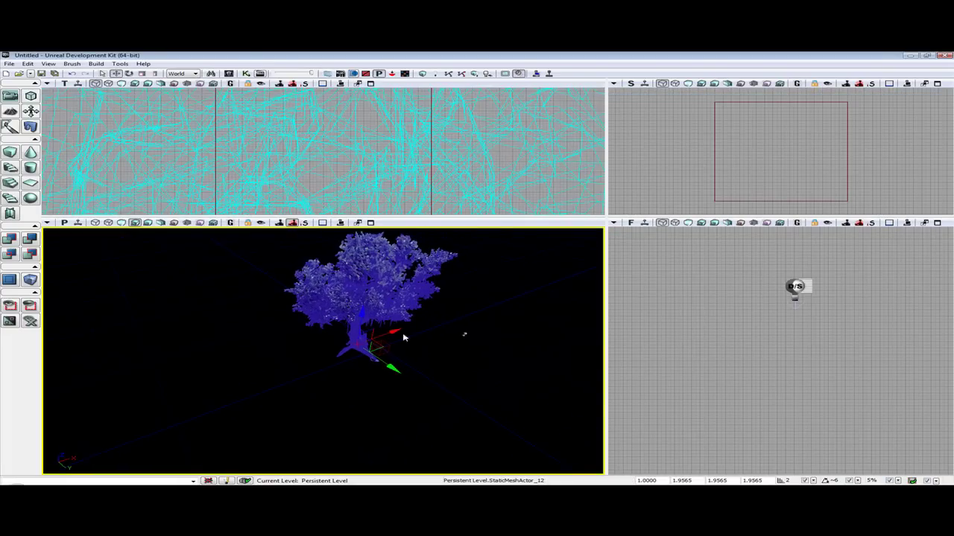
pyautogui.moveTo(375, 346); pyautogui.dragTo(426, 289)
pyautogui.moveTo(372, 160); pyautogui.dragTo(425, 139)
pyautogui.scroll(-15, 398, 142)
pyautogui.moveTo(357, 182); pyautogui.dragTo(410, 105)
pyautogui.scroll(-12, 410, 186)
pyautogui.moveTo(435, 168); pyautogui.dragTo(429, 196)
pyautogui.moveTo(393, 141); pyautogui.dragTo(325, 124)
pyautogui.moveTo(394, 159); pyautogui.dragTo(375, 178)
pyautogui.keyDown('alt'); pyautogui.moveTo(340, 136); pyautogui.dragTo(447, 112); pyautogui.keyUp('alt')
pyautogui.moveTo(344, 309); pyautogui.dragTo(328, 283, button='right')
pyautogui.moveTo(520, 346); pyautogui.dragTo(530, 345, button='right')
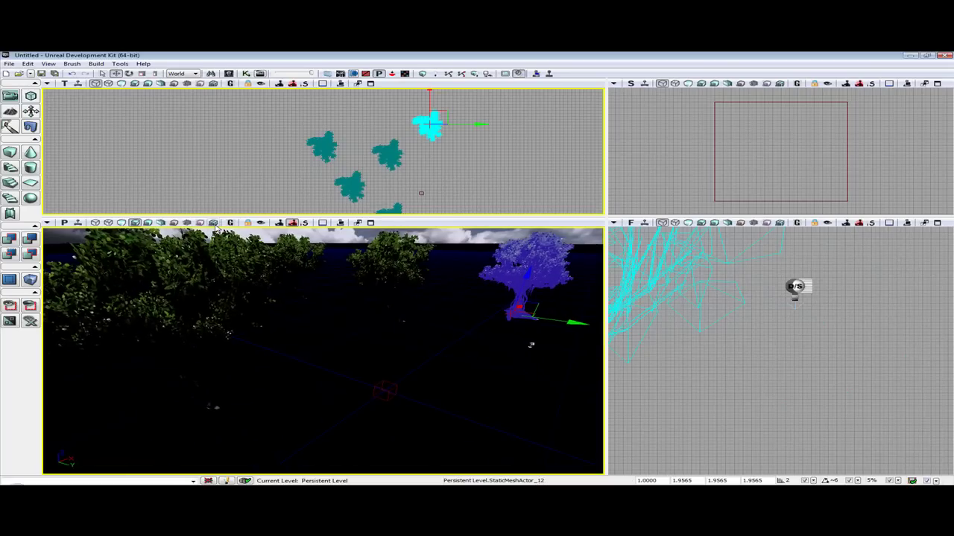
# - Enlarge the perspective viewport and turn on its game view, facing the trees and sky
pyautogui.click(530, 345)
pyautogui.moveTo(406, 221); pyautogui.dragTo(406, 173)
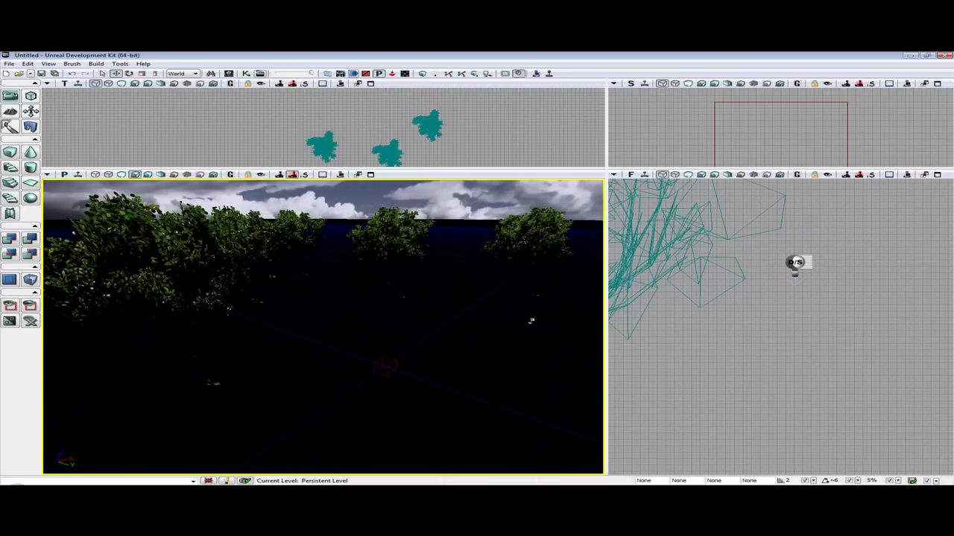
pyautogui.click(231, 176)
pyautogui.moveTo(249, 231); pyautogui.dragTo(272, 224, button='right')
pyautogui.moveTo(335, 275); pyautogui.dragTo(350, 253, button='right')
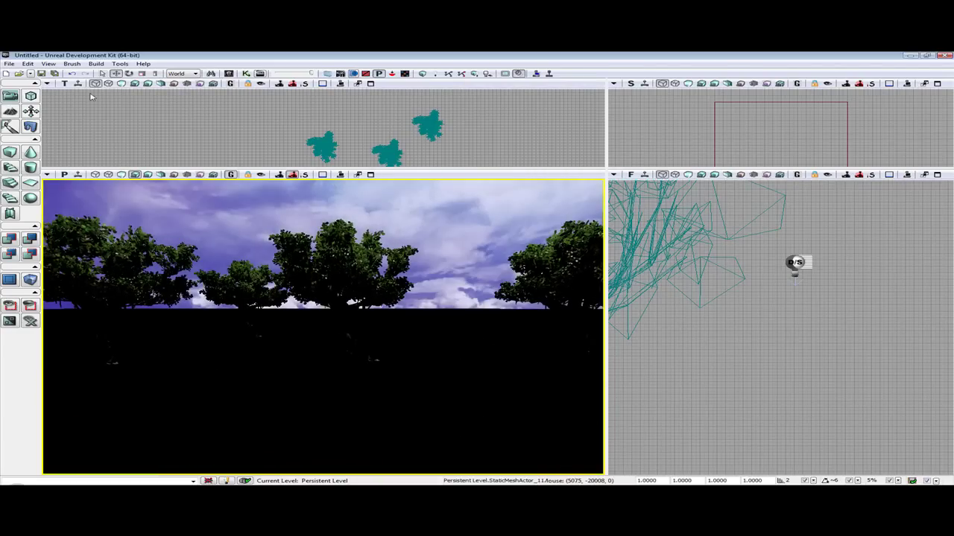
# - Open the dominant directional light's properties and expand the LightShafts settings under its Light Component
pyautogui.click(102, 74)
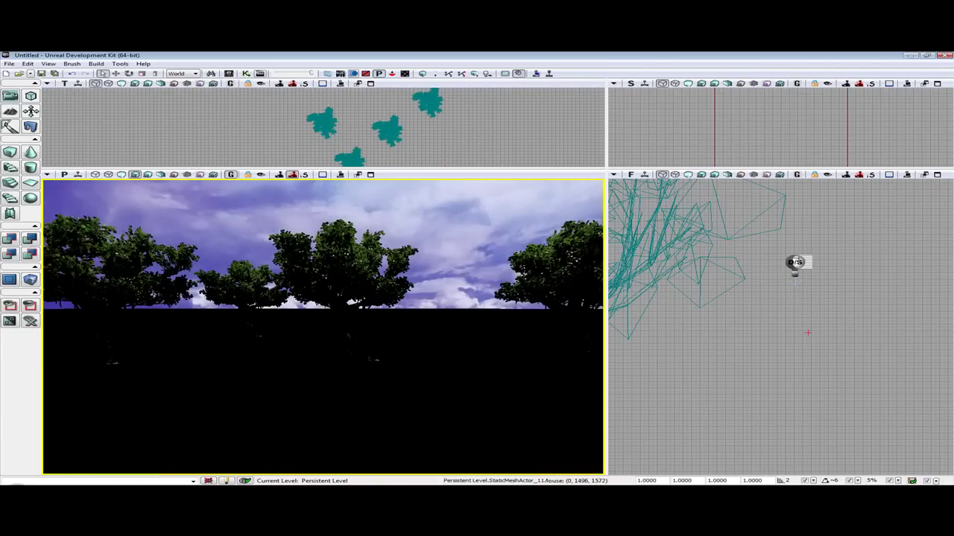
pyautogui.doubleClick(796, 263)
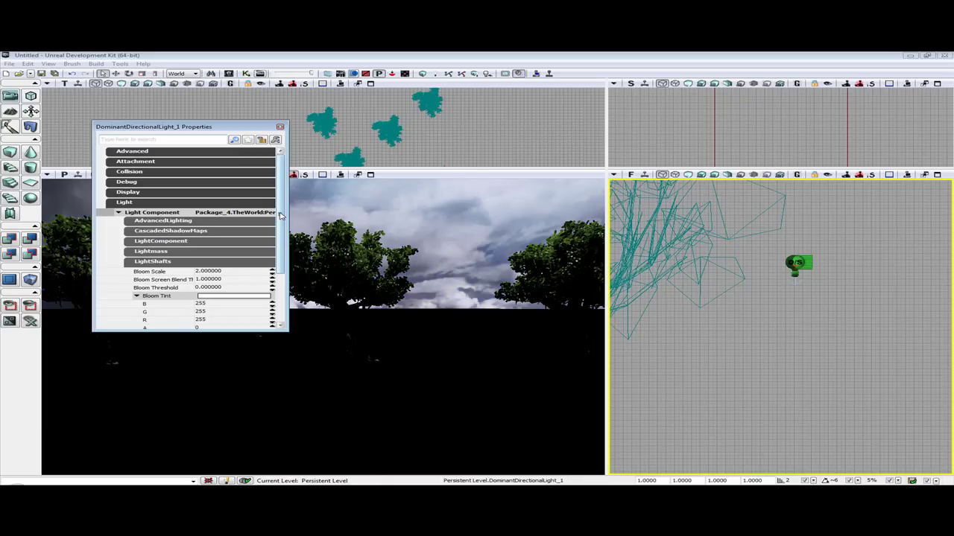
pyautogui.click(148, 262)
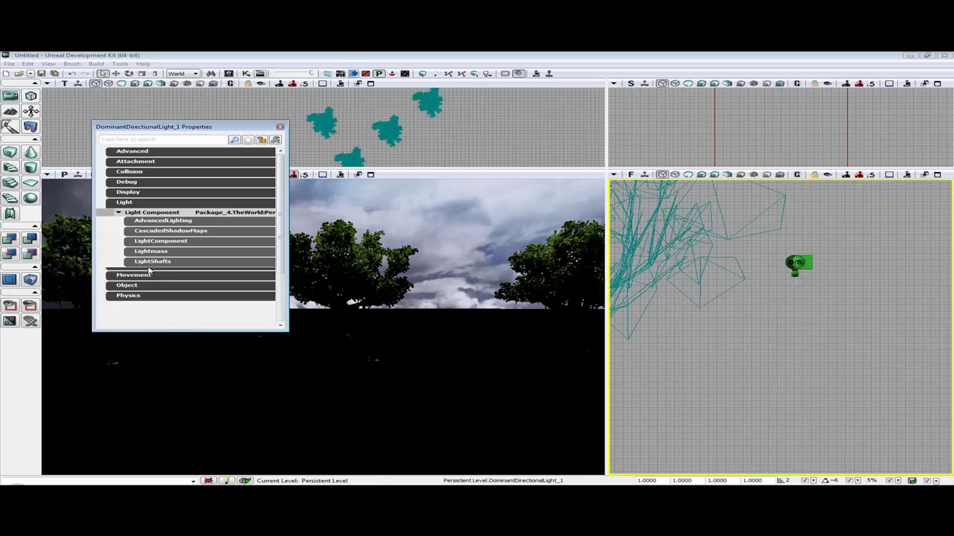
pyautogui.click(119, 214)
pyautogui.click(144, 204)
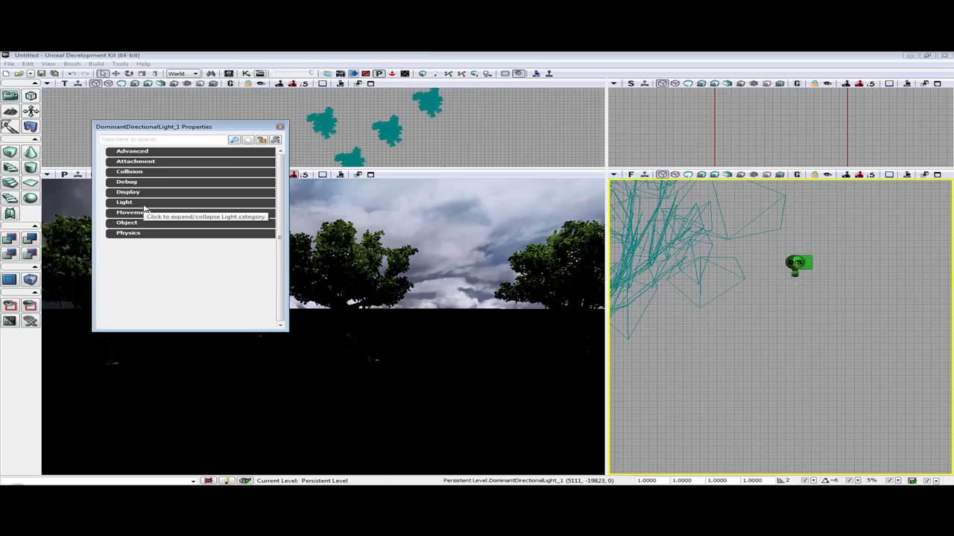
pyautogui.click(137, 204)
pyautogui.click(118, 214)
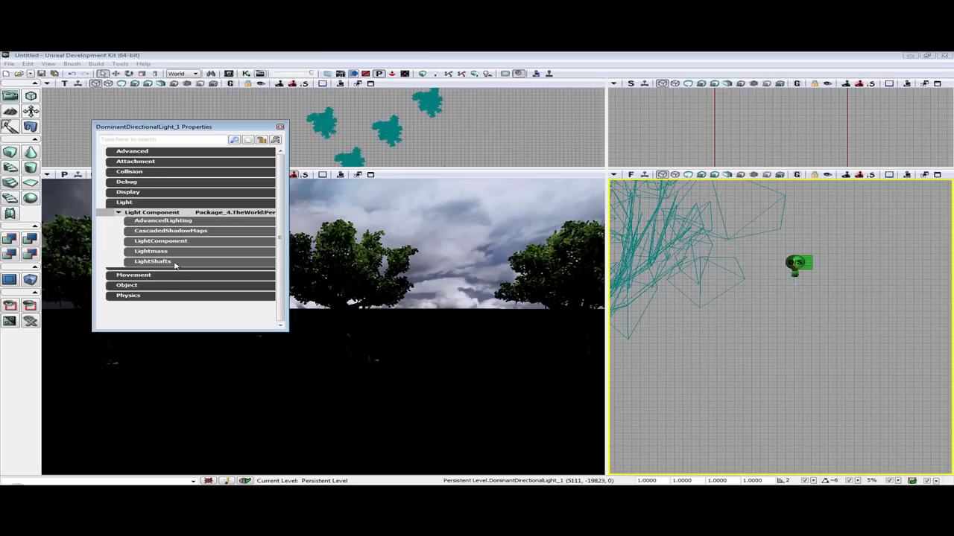
pyautogui.click(152, 261)
pyautogui.scroll(-2, 224, 283)
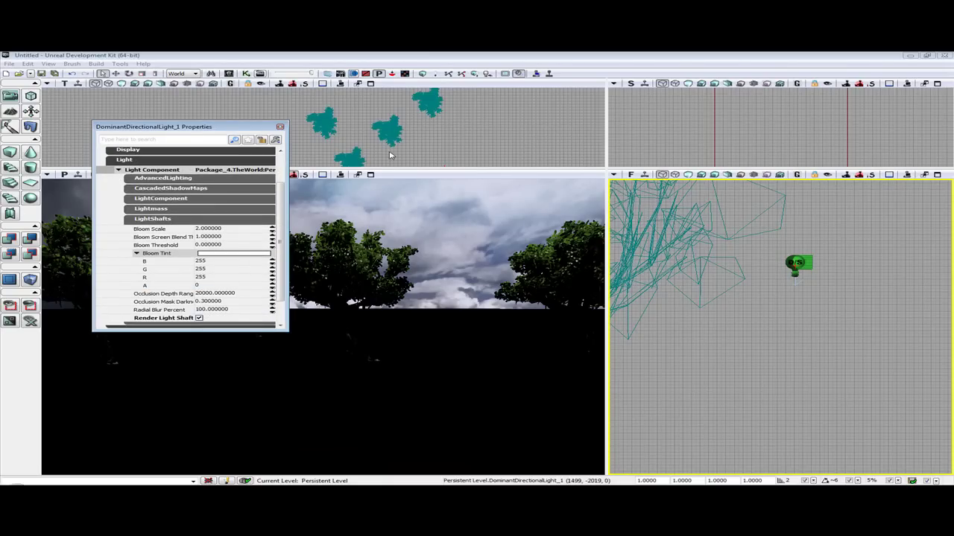
# - Move the light's properties window clear of the trees and rotate the dominant directional light in the perspective viewport
pyautogui.moveTo(201, 128); pyautogui.dragTo(628, 173)
pyautogui.moveTo(412, 310); pyautogui.dragTo(339, 279, button='right')
pyautogui.moveTo(298, 309); pyautogui.dragTo(414, 312)
pyautogui.click(130, 74)
pyautogui.moveTo(287, 253)
pyautogui.mouseDown(button='right')
pyautogui.moveTo(287, 279)
pyautogui.moveTo(276, 220)
pyautogui.moveTo(277, 242)
pyautogui.mouseUp(button='right')
pyautogui.moveTo(292, 338); pyautogui.dragTo(373, 383)
pyautogui.click(230, 175)
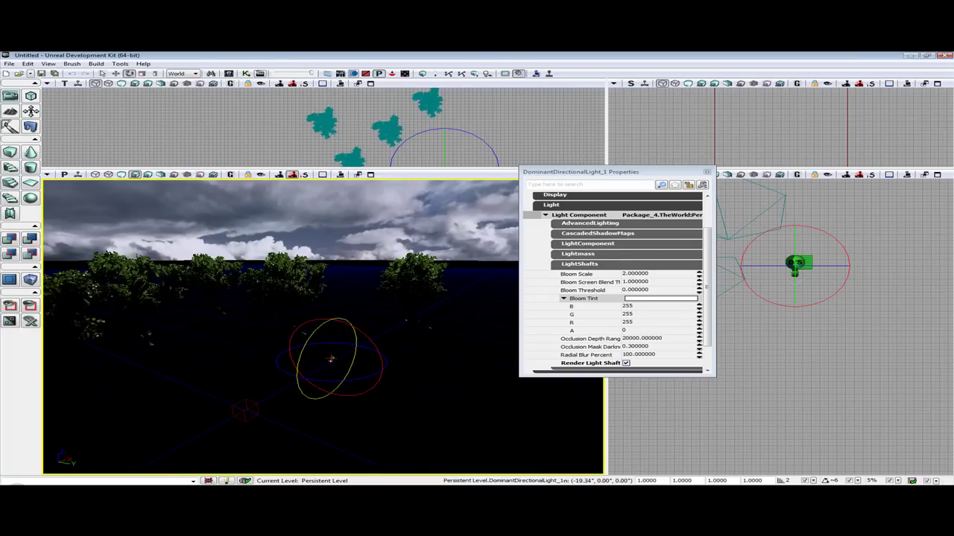
pyautogui.moveTo(355, 351); pyautogui.dragTo(356, 336)
pyautogui.click(230, 175)
# - Rotate the directional light slightly further and check the trees against the sky in game view
pyautogui.moveTo(417, 350); pyautogui.dragTo(443, 346, button='right')
pyautogui.click(482, 148)
pyautogui.click(116, 73)
pyautogui.click(231, 175)
pyautogui.click(129, 73)
pyautogui.moveTo(417, 303); pyautogui.dragTo(418, 301)
pyautogui.click(230, 176)
pyautogui.moveTo(380, 309); pyautogui.dragTo(317, 374, button='right')
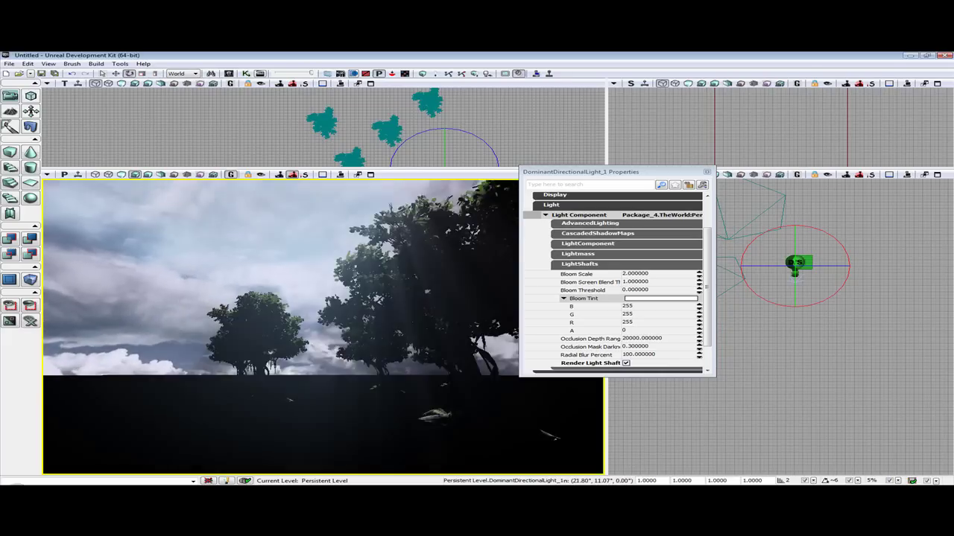
# - Examine the trees, sky and light shafts from several angles in the perspective viewport
pyautogui.moveTo(322, 326); pyautogui.dragTo(381, 269, button='right')
pyautogui.moveTo(569, 453); pyautogui.dragTo(569, 470, button='right')
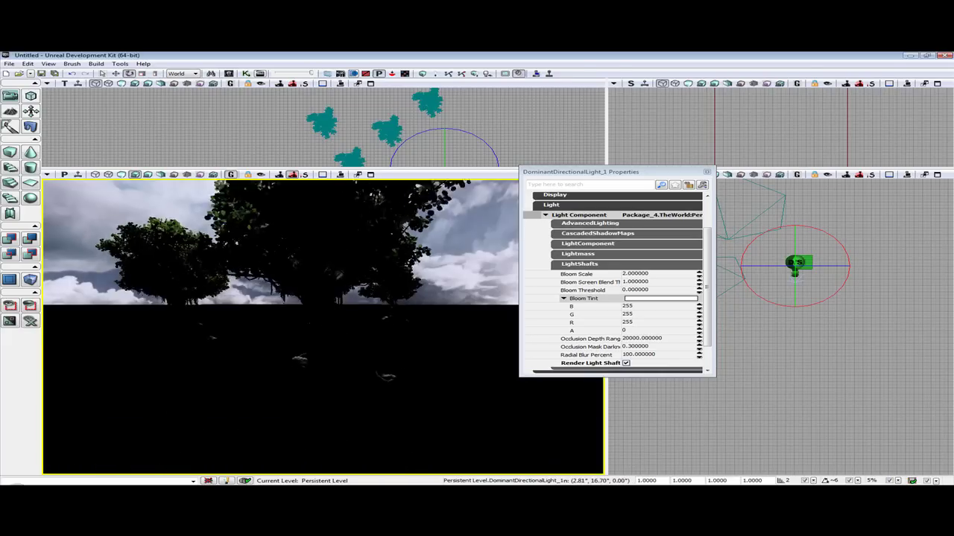
pyautogui.moveTo(324, 327); pyautogui.dragTo(332, 260, button='right')
pyautogui.moveTo(324, 326)
pyautogui.mouseDown()
pyautogui.moveTo(329, 295)
pyautogui.moveTo(335, 325)
pyautogui.mouseUp()
pyautogui.moveTo(324, 326); pyautogui.dragTo(286, 395, button='right')
pyautogui.moveTo(323, 327); pyautogui.dragTo(323, 358)
pyautogui.moveTo(323, 358)
pyautogui.mouseDown(button='right')
pyautogui.moveTo(325, 328)
pyautogui.moveTo(319, 352)
pyautogui.mouseUp(button='right')
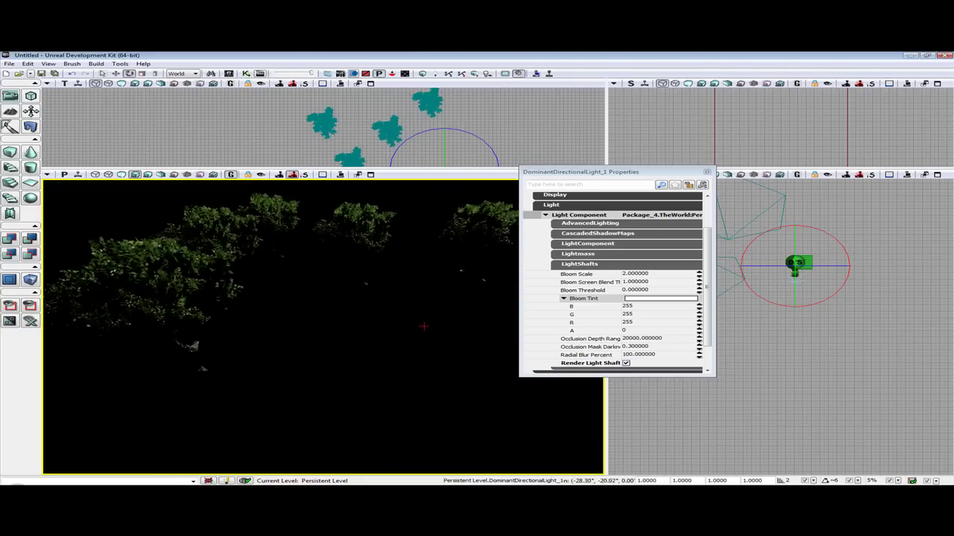
pyautogui.moveTo(379, 327); pyautogui.dragTo(379, 310)
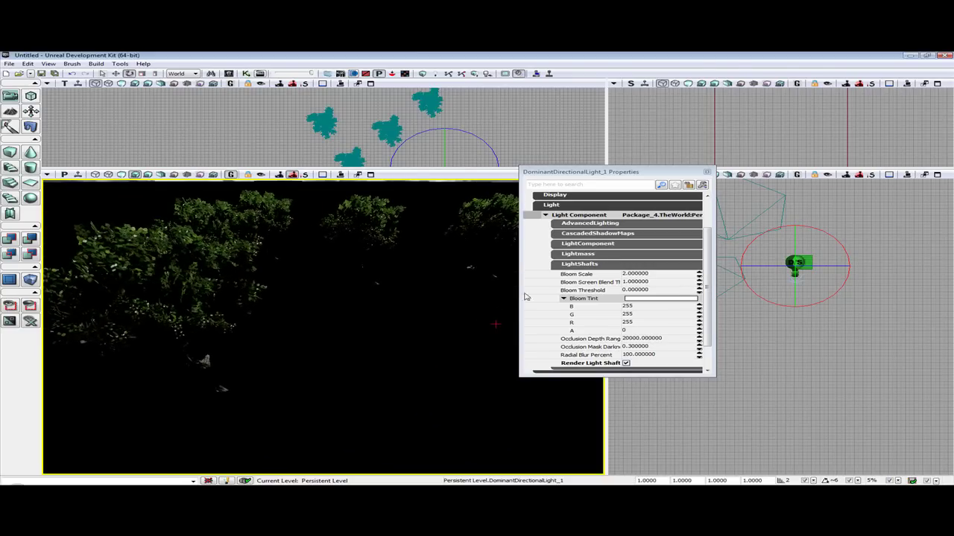
# - Set the light shafts' Bloom Tint to an orange of R 255, G 181, B 0
pyautogui.moveTo(593, 275)
pyautogui.click(652, 301)
pyautogui.click(490, 272)
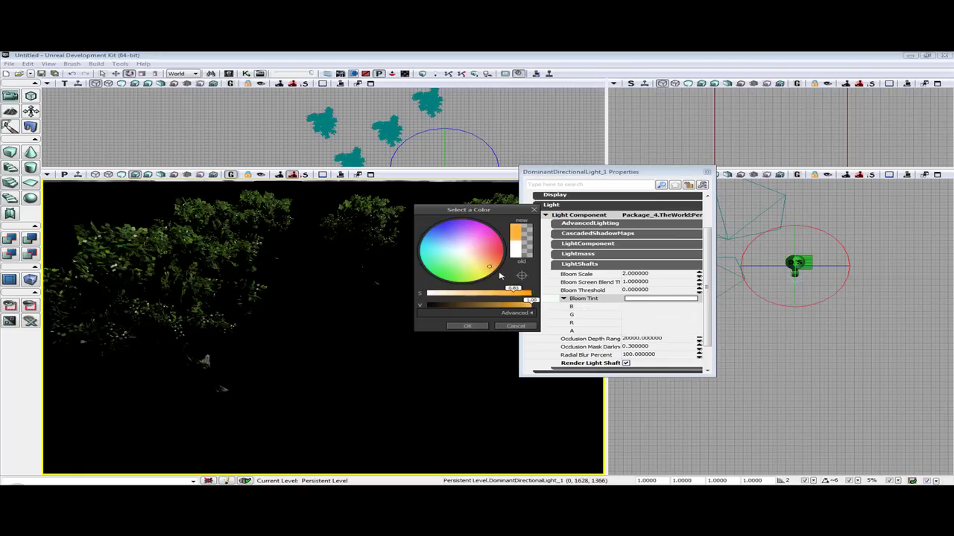
pyautogui.click(466, 327)
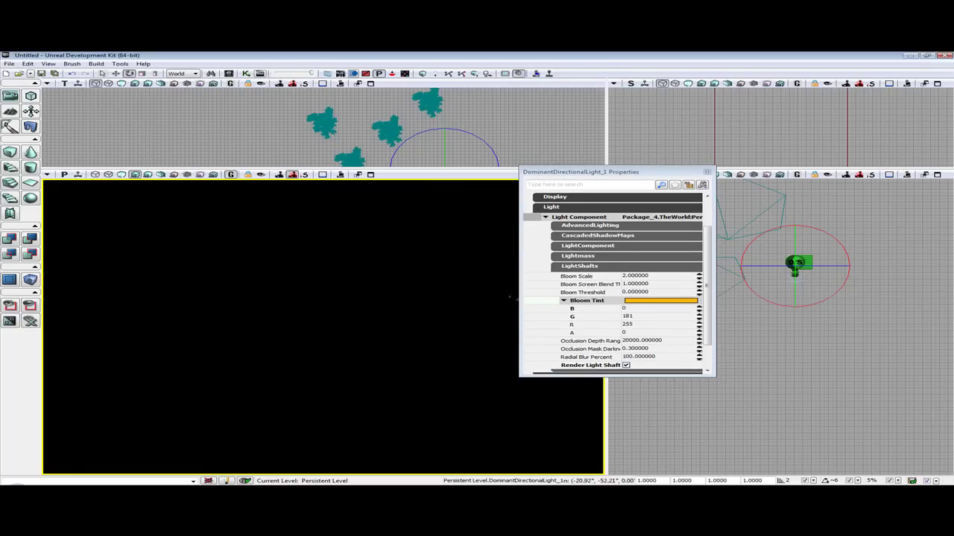
# - Select all five trees and scale them up uniformly to about 4.71
pyautogui.moveTo(323, 327); pyautogui.dragTo(242, 295, button='right')
pyautogui.click(216, 237)
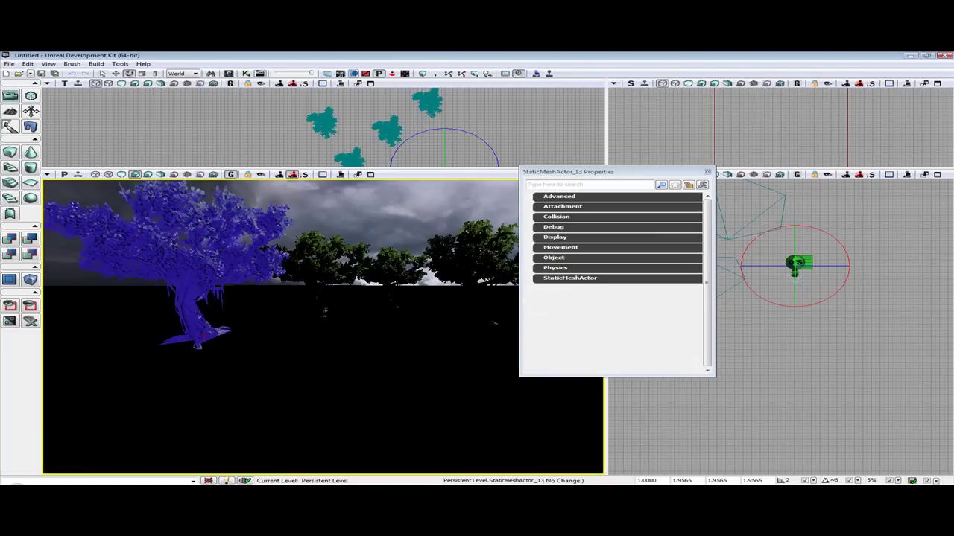
pyautogui.keyDown('ctrl'); pyautogui.click(321, 260); pyautogui.keyUp('ctrl')
pyautogui.keyDown('ctrl'); pyautogui.click(393, 267); pyautogui.keyUp('ctrl')
pyautogui.keyDown('ctrl'); pyautogui.click(476, 274); pyautogui.keyUp('ctrl')
pyautogui.moveTo(371, 316); pyautogui.dragTo(447, 315, button='right')
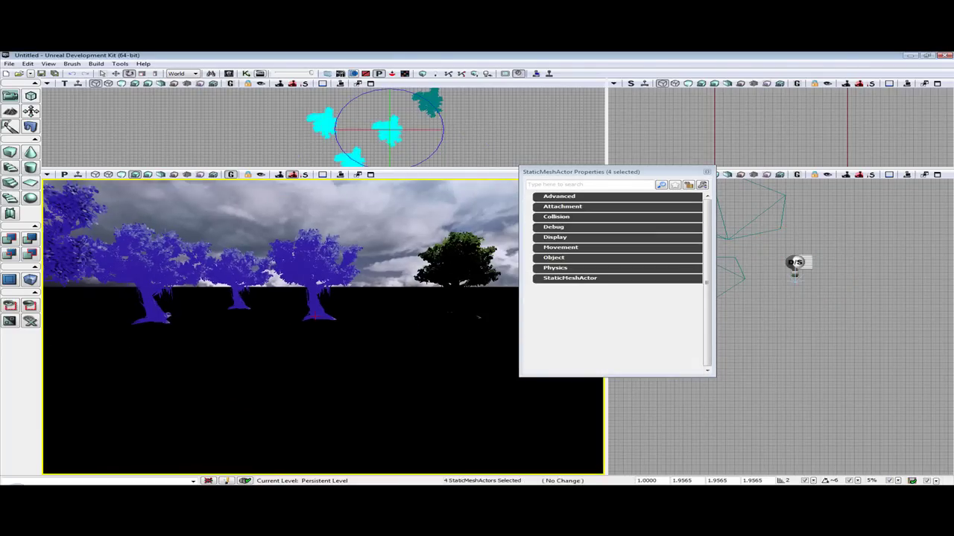
pyautogui.keyDown('ctrl'); pyautogui.click(456, 261); pyautogui.keyUp('ctrl')
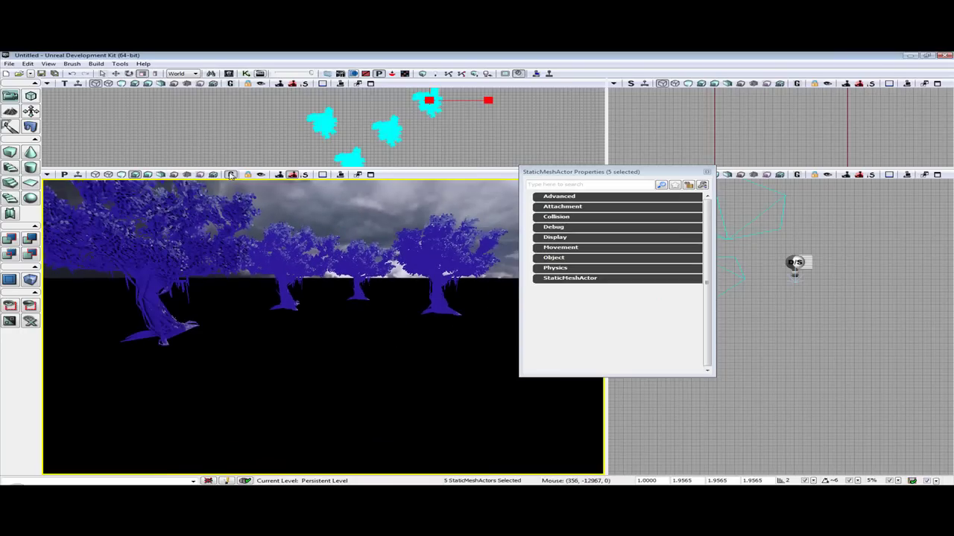
pyautogui.moveTo(406, 304); pyautogui.dragTo(337, 271, button='right')
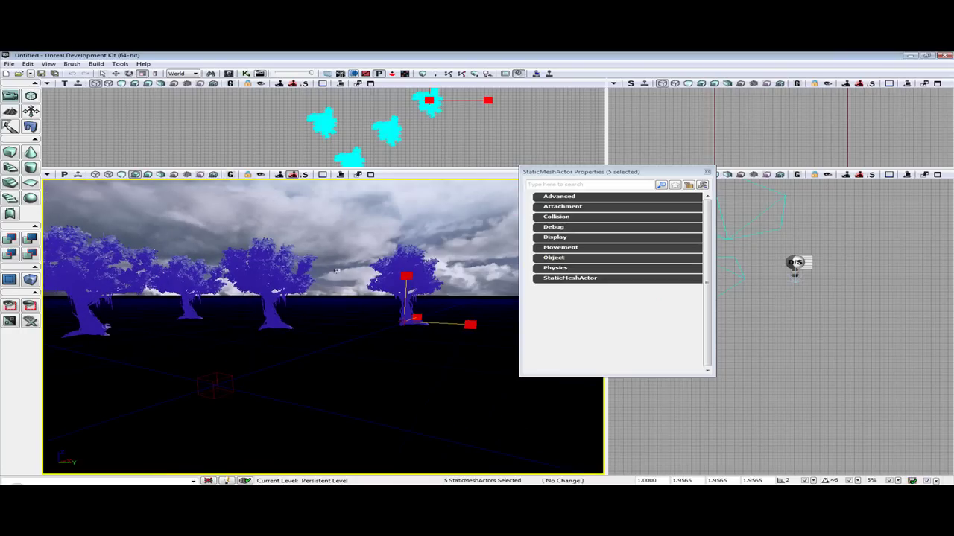
pyautogui.moveTo(406, 276); pyautogui.dragTo(406, 224)
pyautogui.moveTo(313, 231); pyautogui.dragTo(257, 246, button='right')
pyautogui.moveTo(249, 141); pyautogui.dragTo(246, 149)
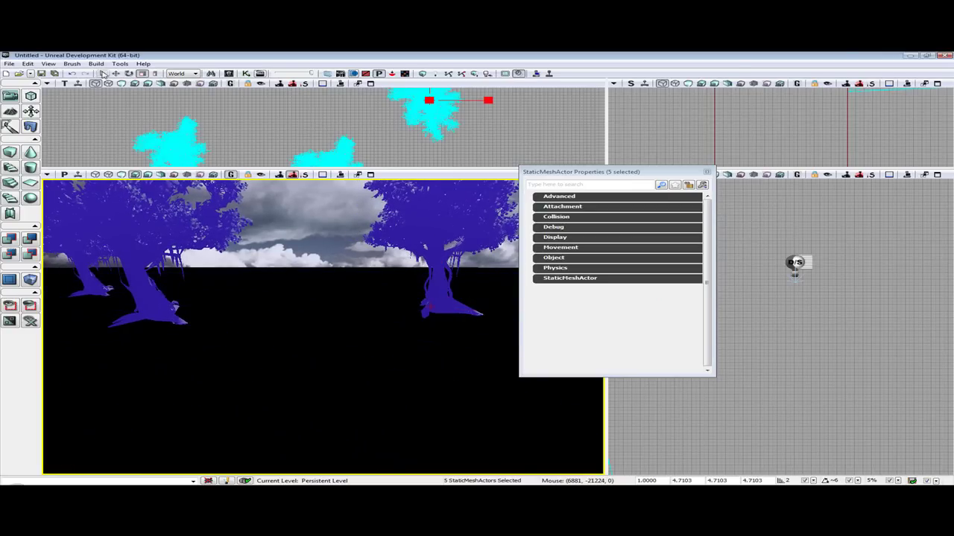
pyautogui.click(103, 74)
# - Deselect the trees, look up at the light through a tree and bring back the directional light's LightShafts settings
pyautogui.moveTo(246, 335); pyautogui.dragTo(164, 313, button='right')
pyautogui.click(246, 373)
pyautogui.moveTo(246, 328); pyautogui.dragTo(309, 262, button='right')
pyautogui.click(795, 262)
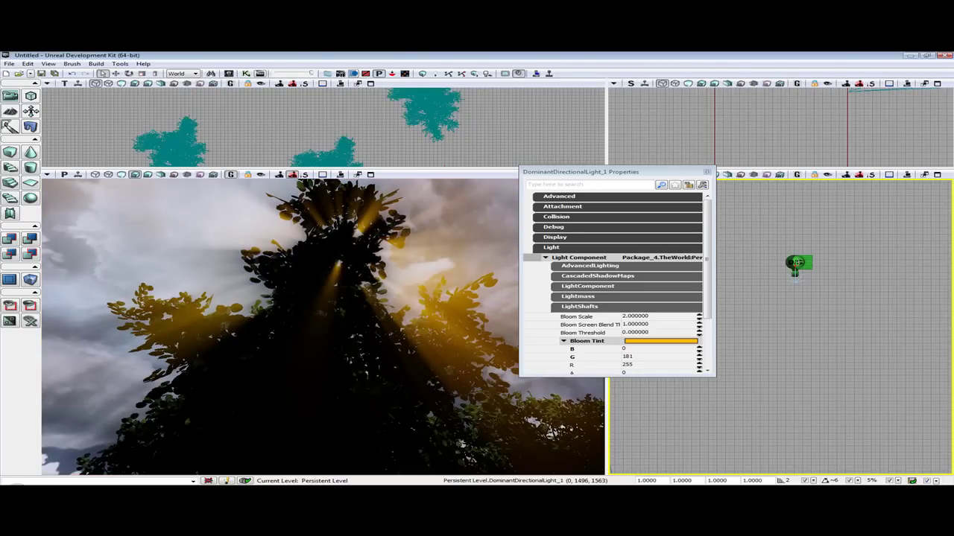
pyautogui.moveTo(708, 305); pyautogui.dragTo(710, 354)
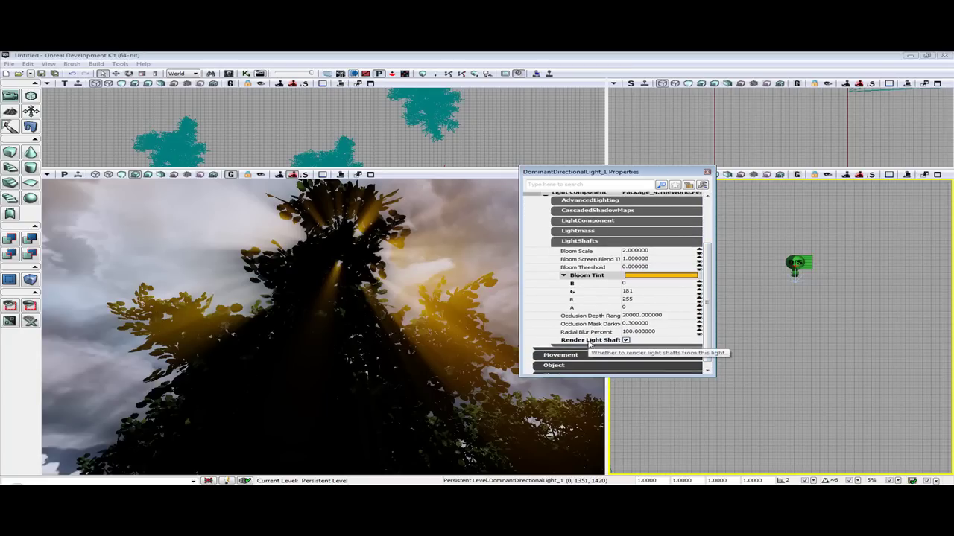
# - Toggle Render Light Shafts off and on several times to compare the effect, leaving it enabled
pyautogui.click(626, 341)
pyautogui.click(626, 340)
pyautogui.click(626, 340)
pyautogui.click(626, 341)
pyautogui.click(625, 341)
pyautogui.click(626, 340)
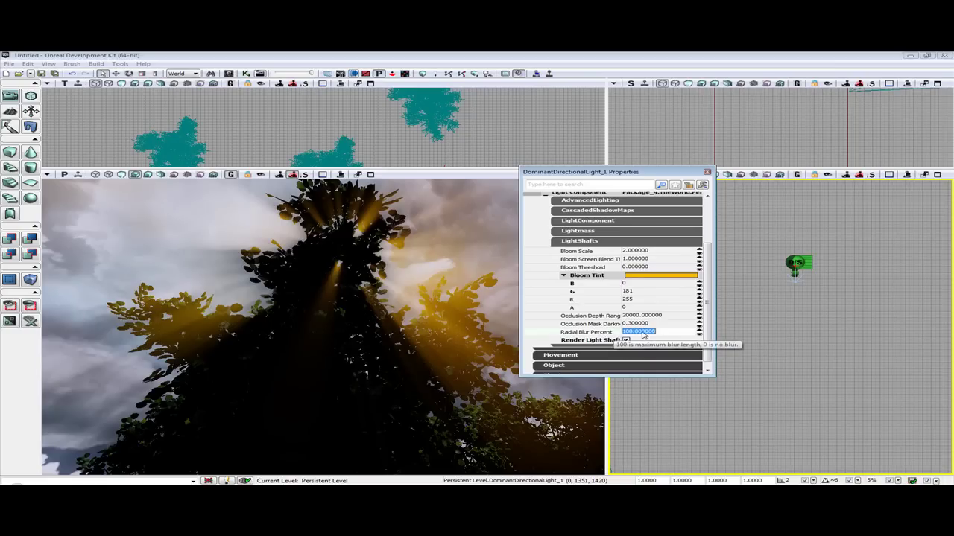
# - Try a different Radial Blur Percent on the light shafts and restore it to 100
pyautogui.press('Return')
pyautogui.moveTo(393, 326)
pyautogui.mouseDown(button='right')
pyautogui.moveTo(424, 313)
pyautogui.moveTo(395, 343)
pyautogui.moveTo(393, 325)
pyautogui.mouseUp(button='right')
pyautogui.doubleClick(639, 333)
pyautogui.write('100')
pyautogui.press('Return')
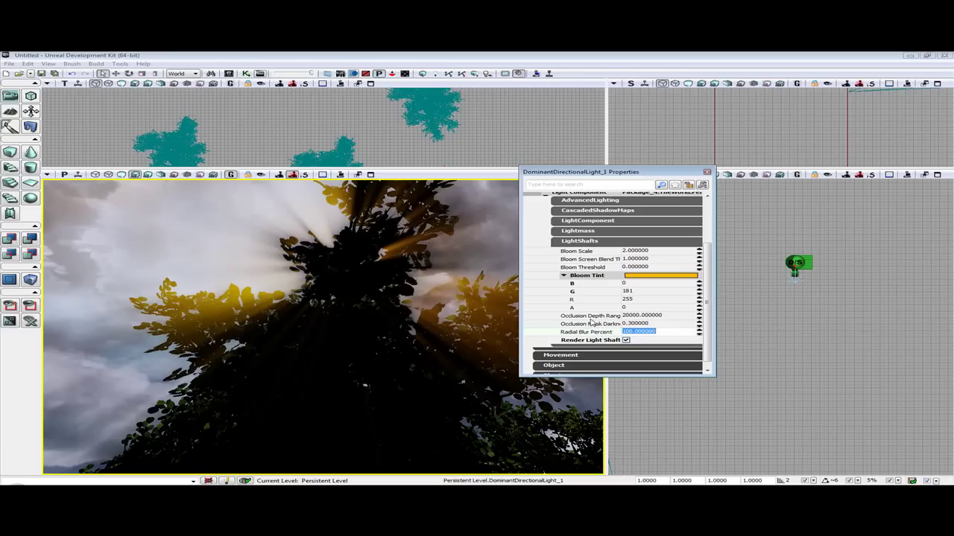
# - Review the light's occlusion settings with Bloom Tint collapsed, and close the properties window with the light deselected
pyautogui.click(564, 275)
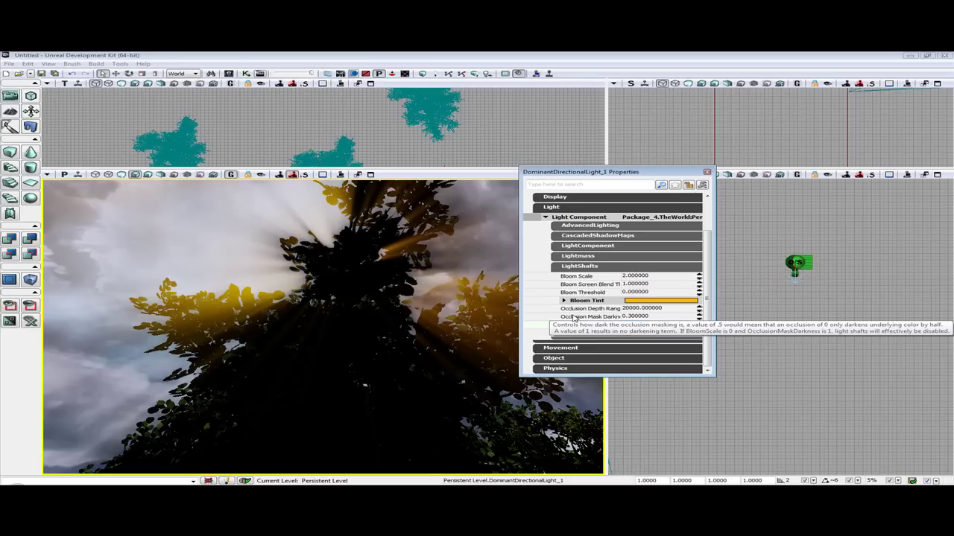
pyautogui.moveTo(558, 172); pyautogui.dragTo(412, 172)
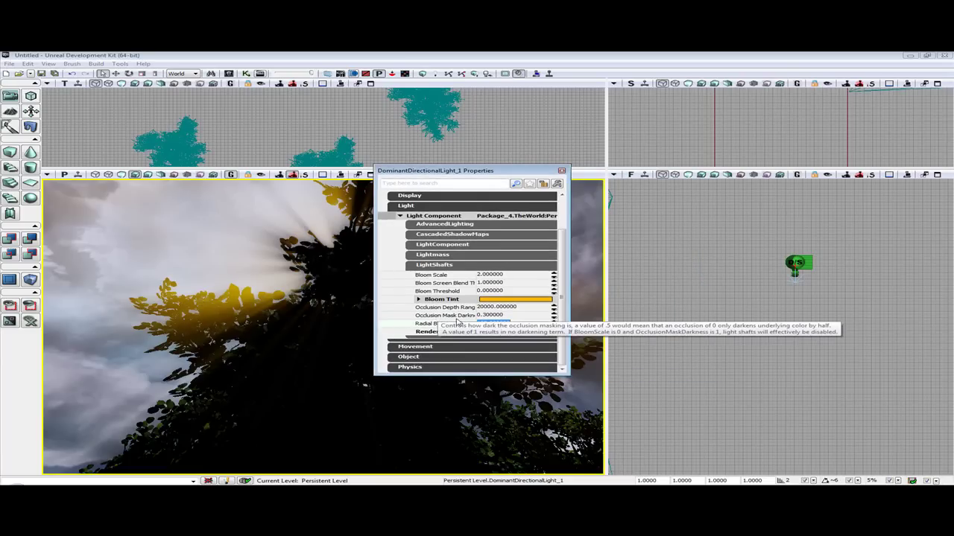
pyautogui.click(563, 172)
pyautogui.click(683, 291)
pyautogui.moveTo(507, 313); pyautogui.dragTo(455, 368, button='right')
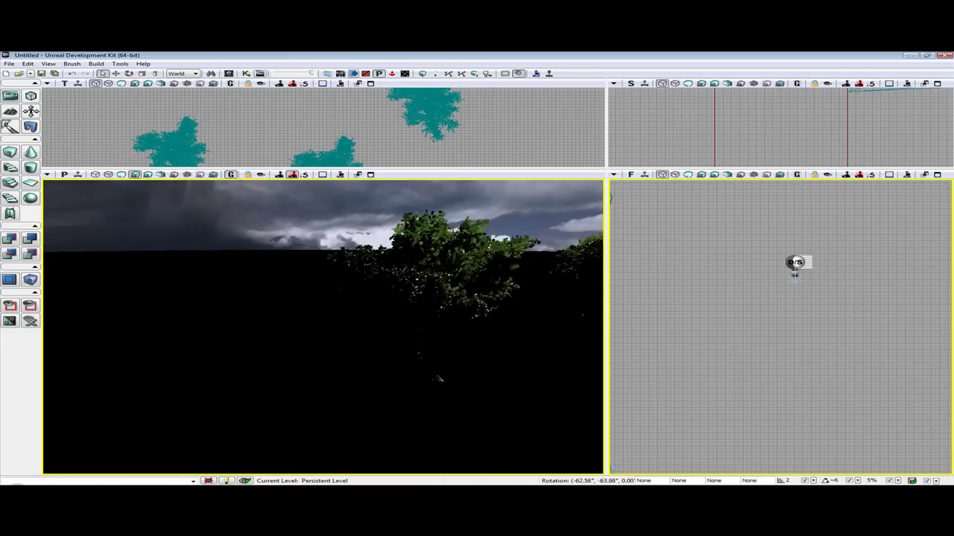